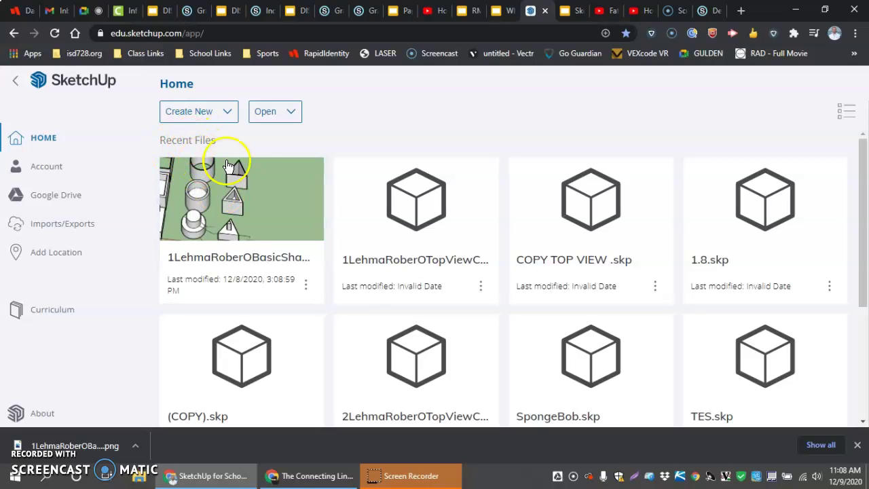
Start a new Simple Template - Millimeters model without saving, hide the side panels, and select the person figure.
left_click(210, 117)
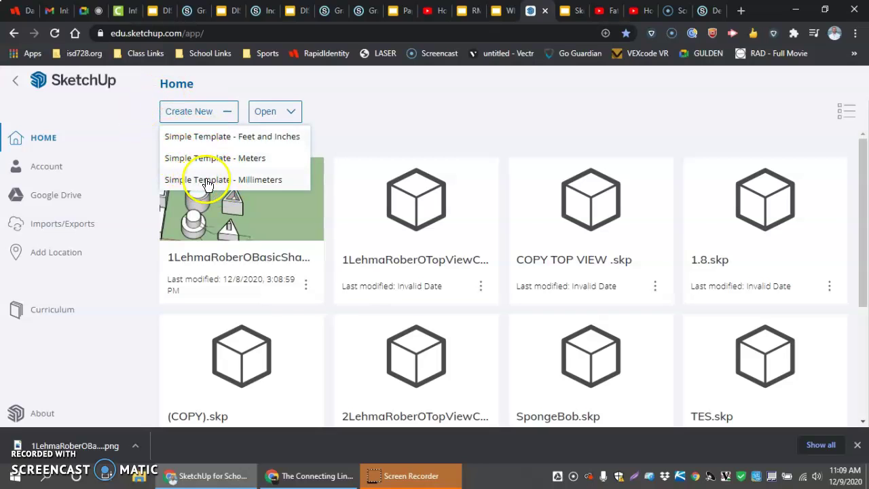
left_click(218, 179)
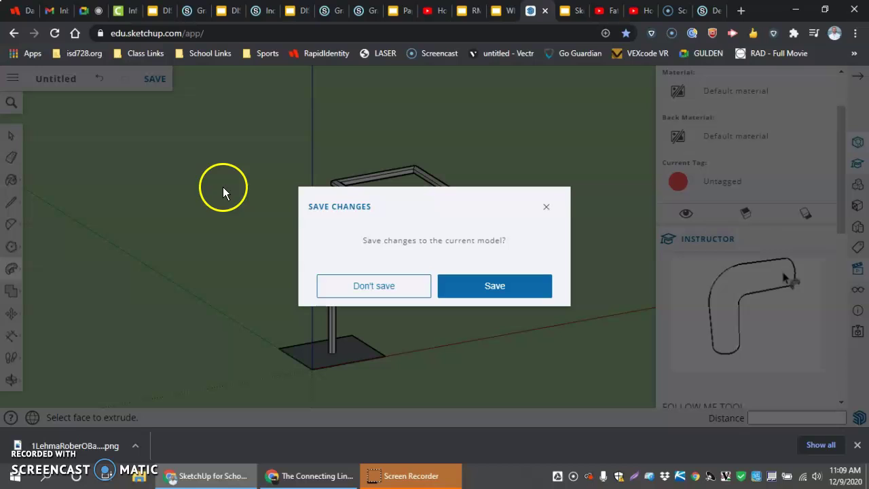
left_click(384, 286)
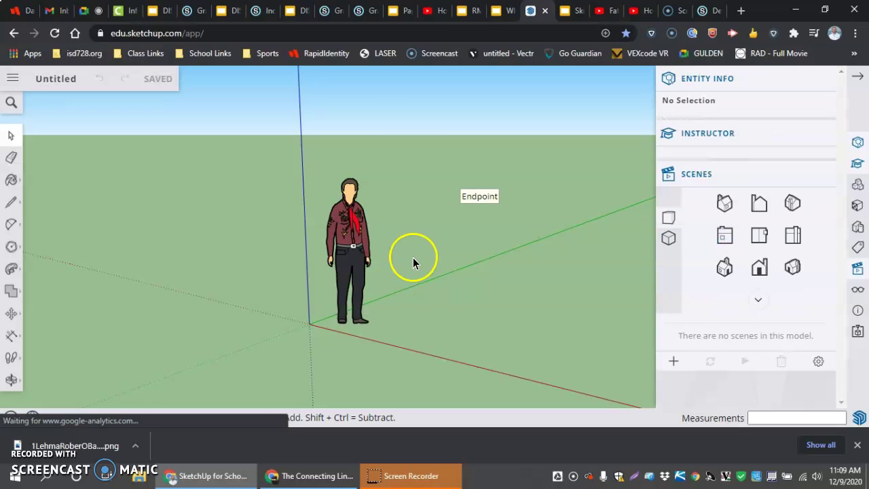
left_click(857, 79)
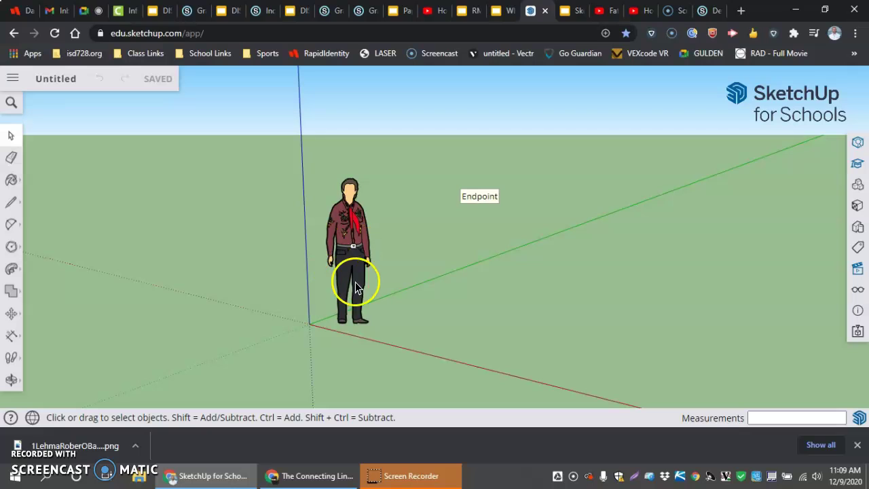
left_click(353, 235)
Delete the person figure and switch to a parallel-projection Top view of the ground plane.
key("Delete")
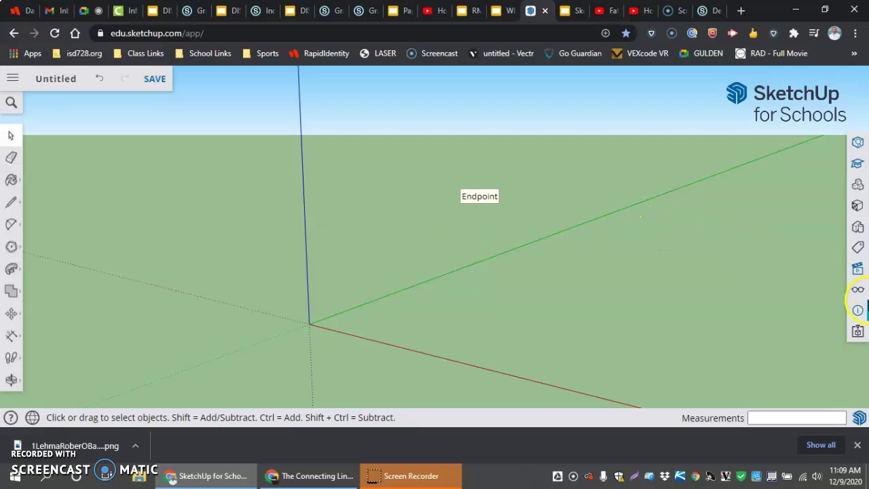
left_click(857, 270)
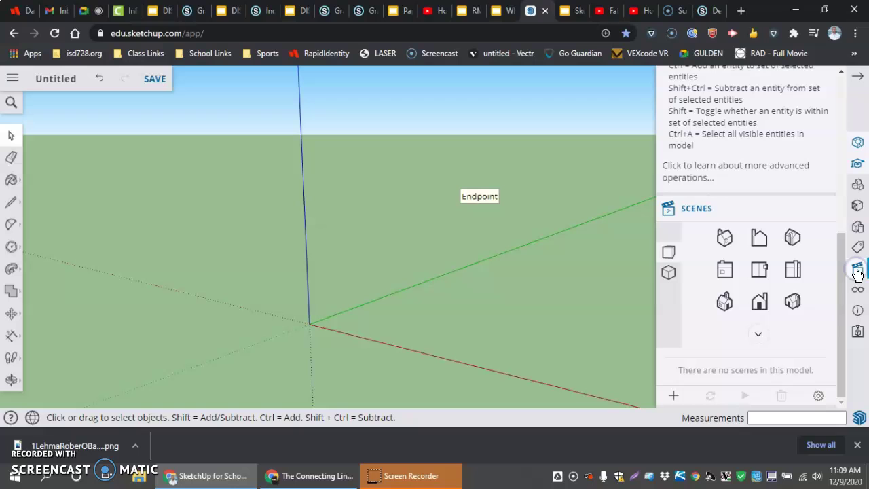
left_click(669, 272)
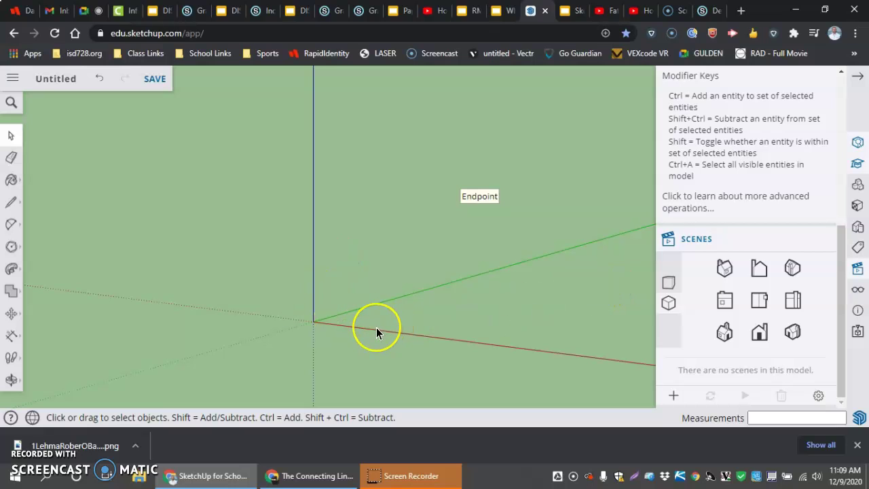
left_click(759, 304)
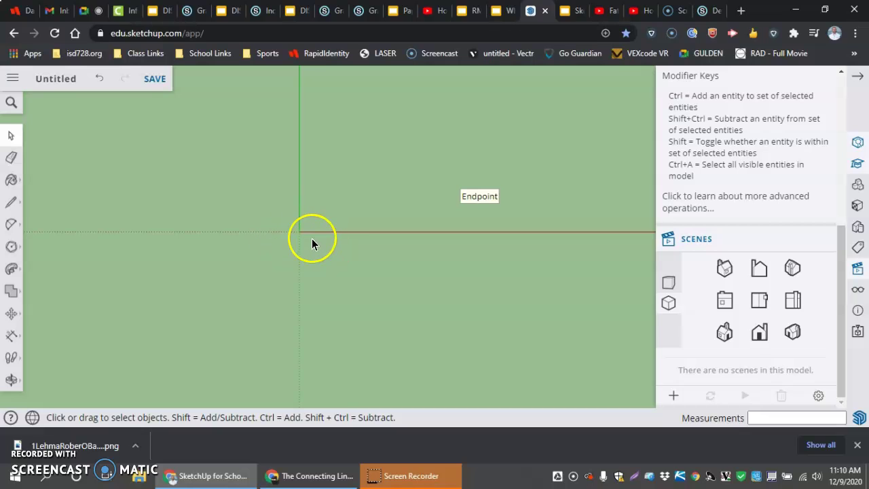
With the Circle tool, draw a circle at the origin along the red axis with a 200 mm radius.
left_click(12, 248)
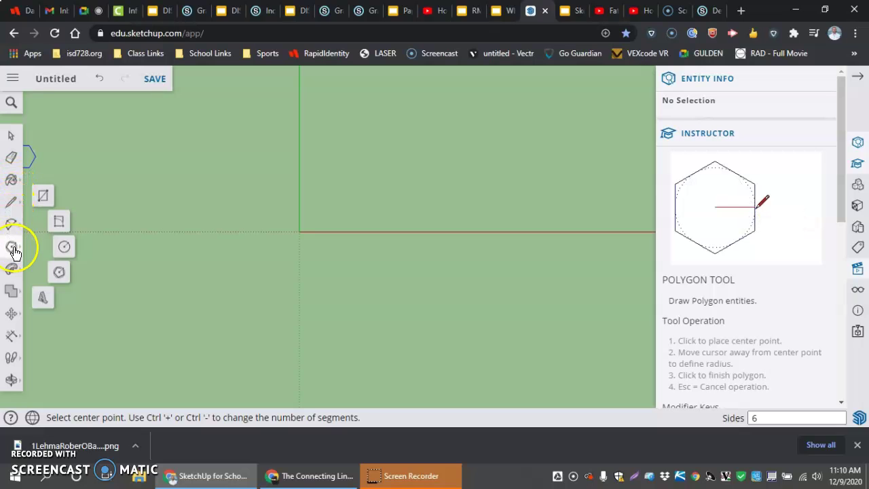
left_click(63, 249)
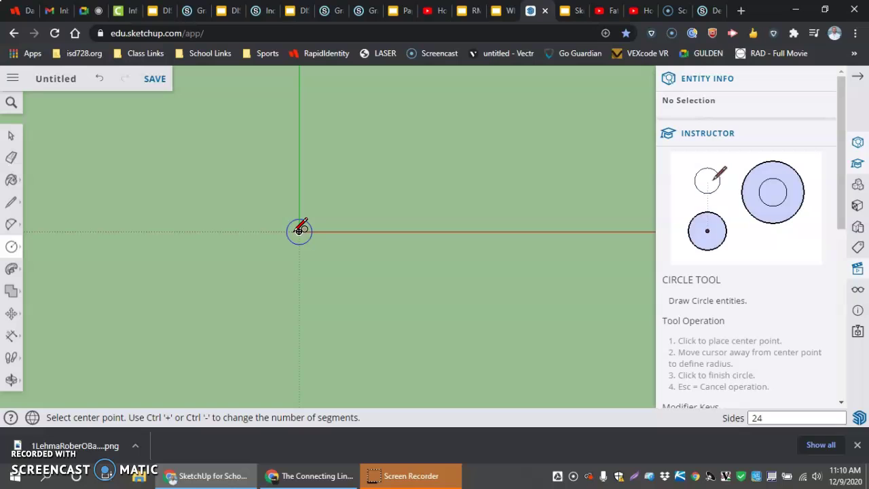
left_click_drag(299, 232, 309, 161)
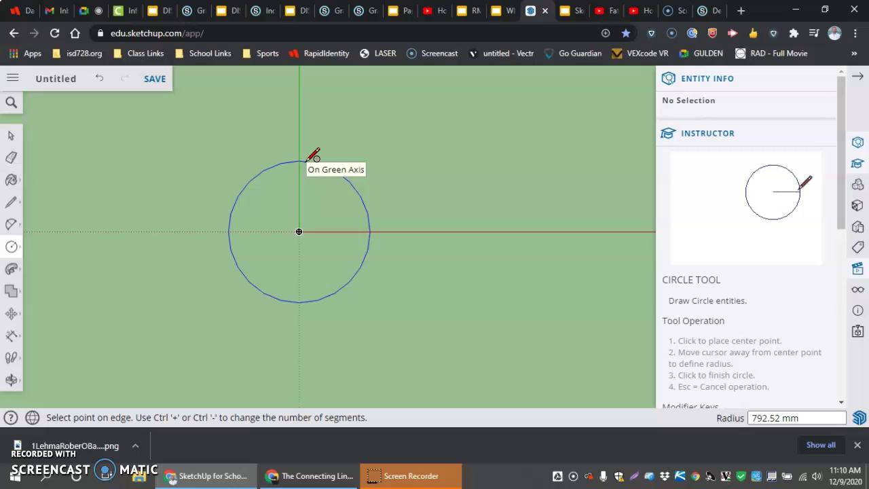
left_click(310, 216)
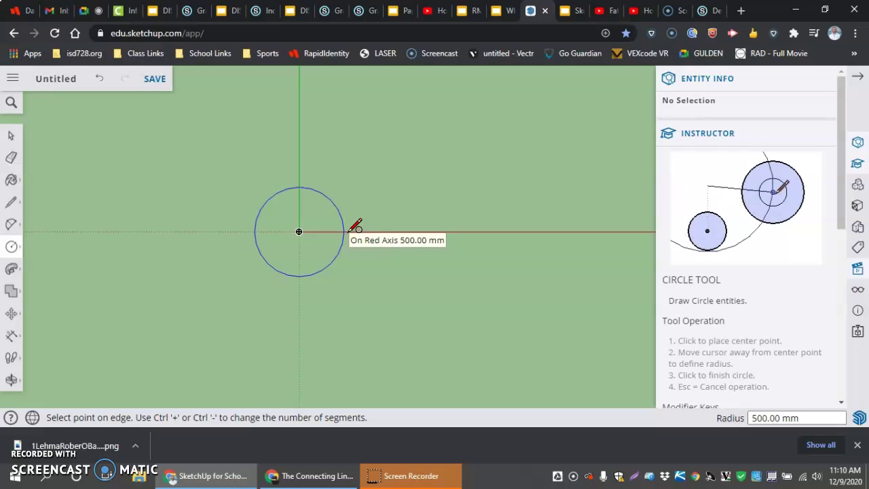
left_click(368, 230)
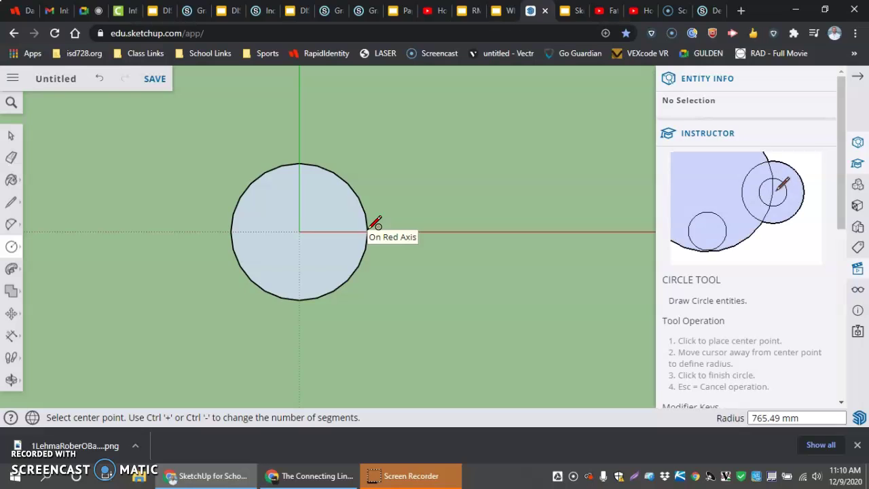
type("200")
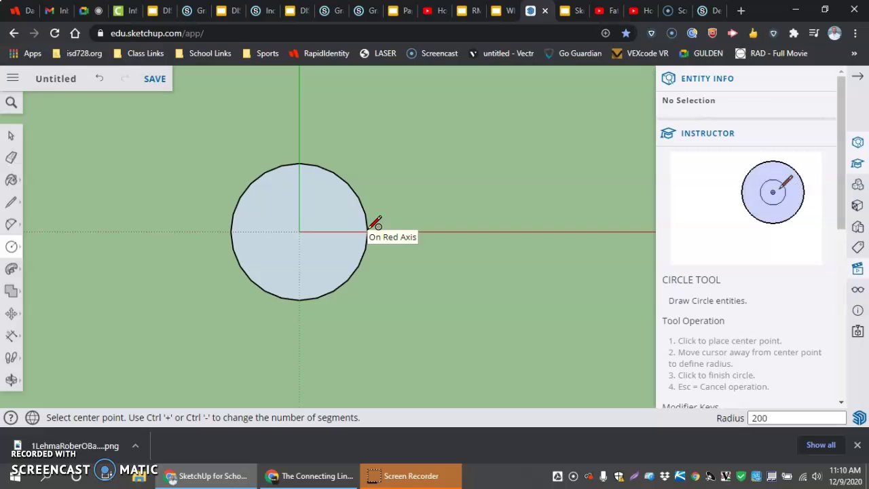
key("Return")
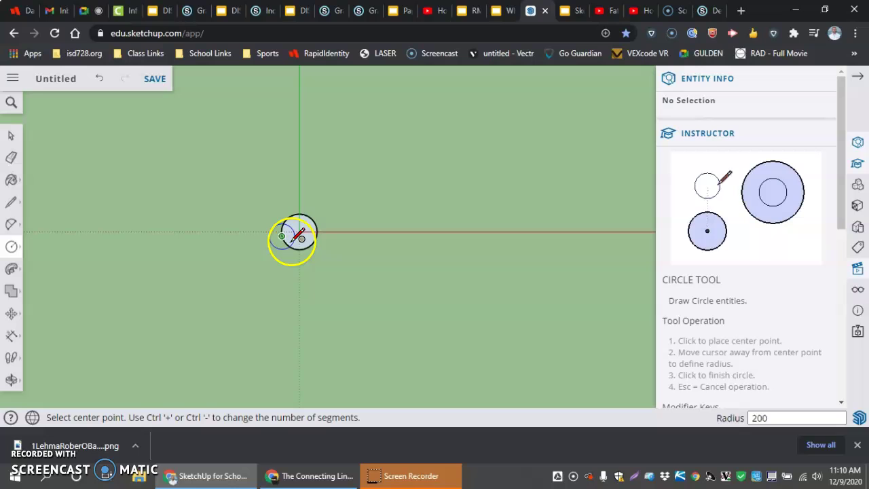
scroll(283, 245, "down", 2)
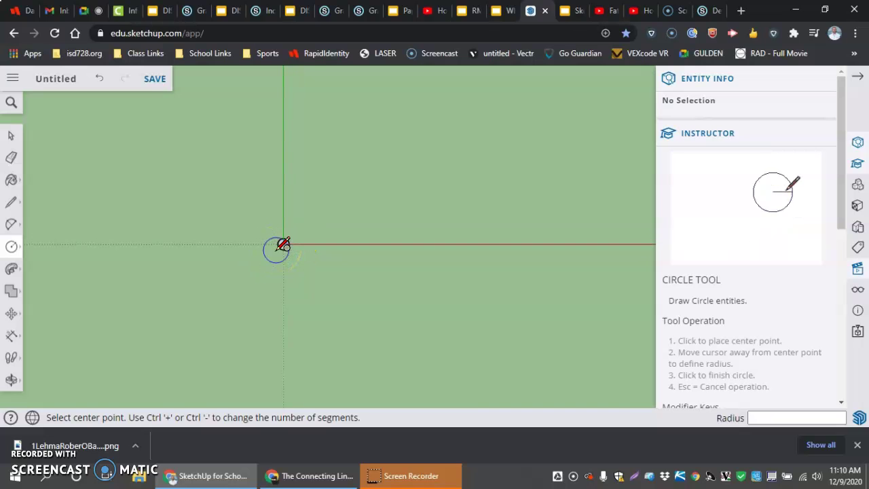
scroll(286, 241, "up", 4)
scroll(284, 239, "up", 2)
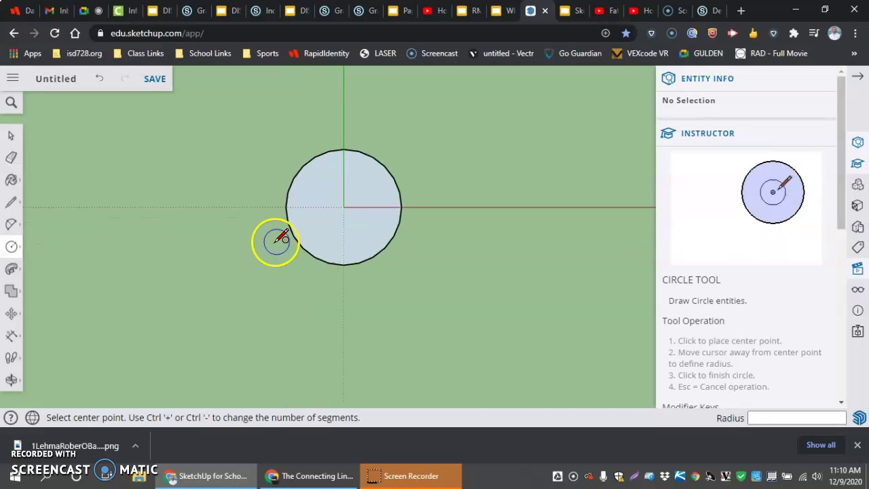
left_click(11, 381)
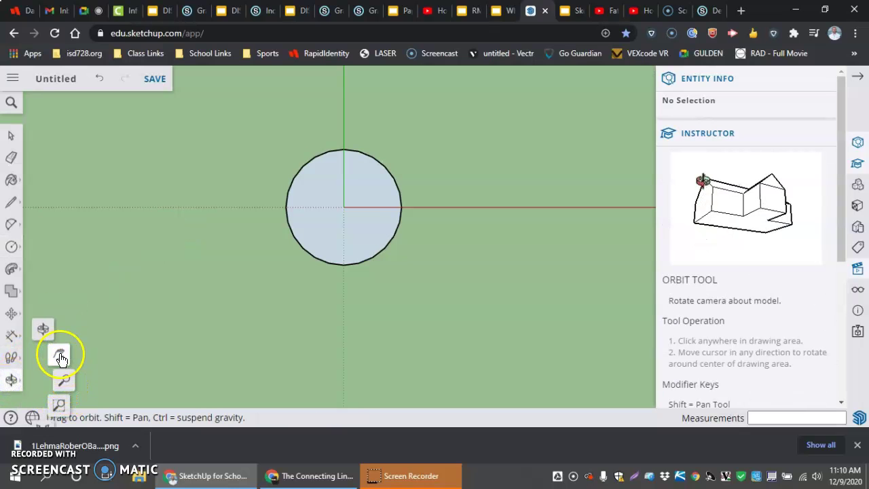
left_click(43, 429)
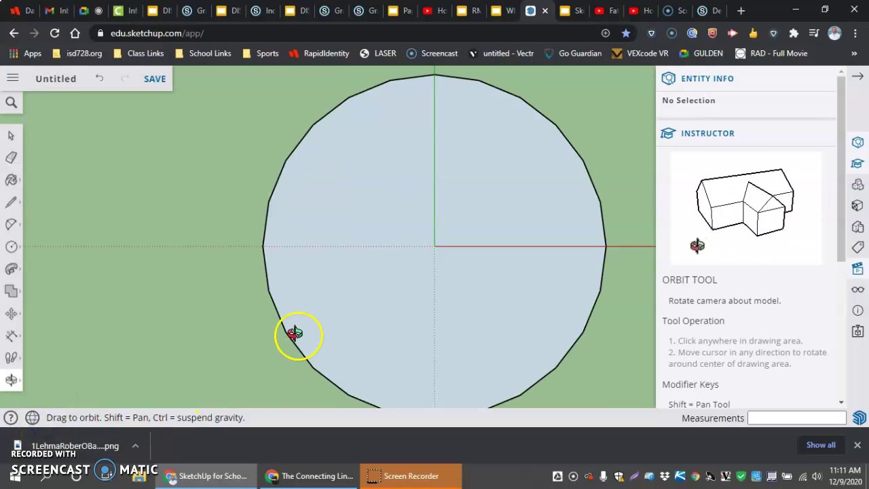
scroll(337, 305, "down", 1)
scroll(337, 305, "down", 4)
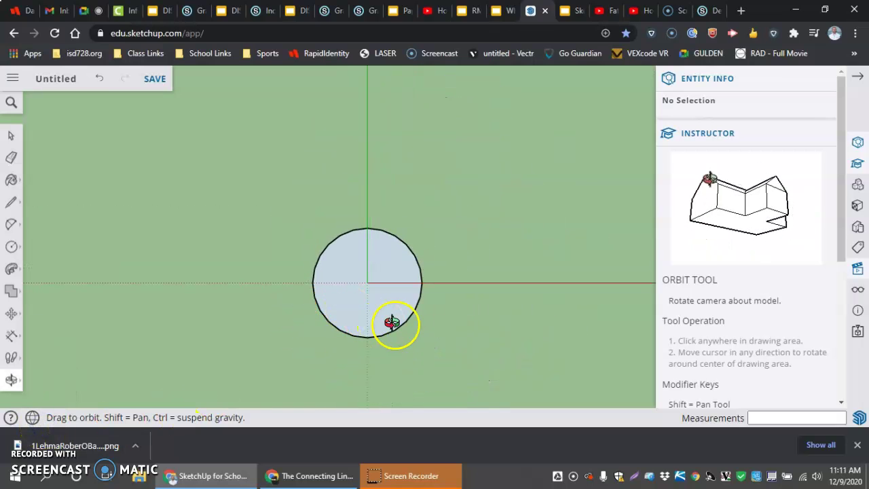
scroll(402, 291, "down", 1)
scroll(402, 291, "up", 4)
scroll(401, 291, "down", 1)
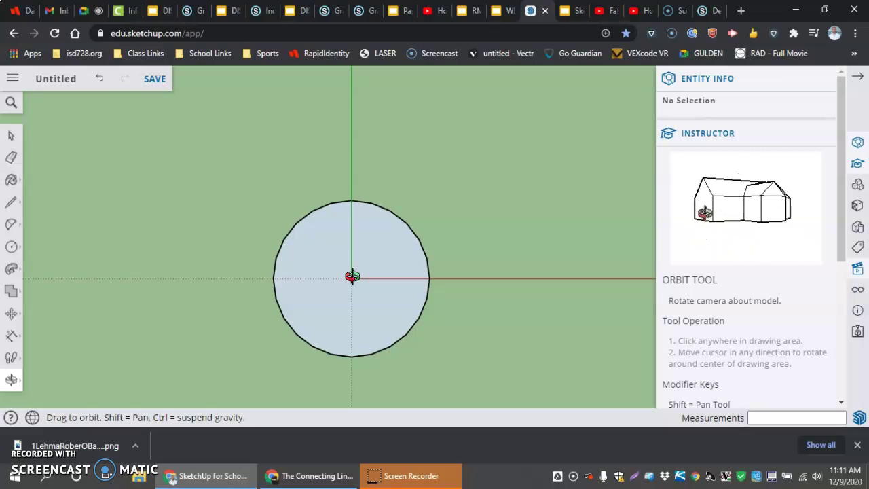
left_click_drag(352, 276, 473, 329)
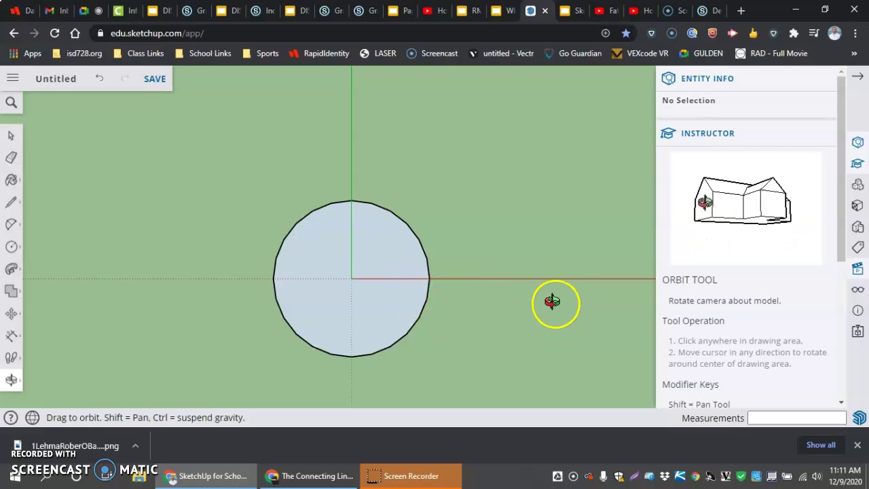
left_click(11, 246)
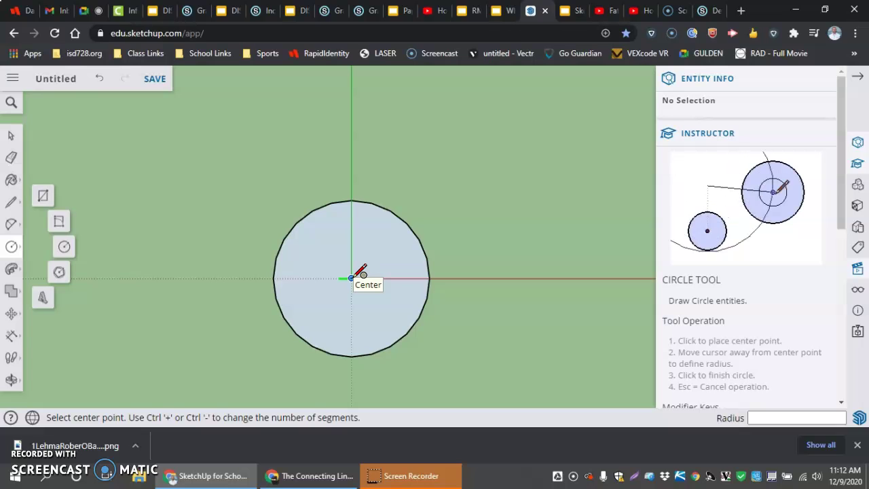
Draw an upright circle on the first circle's centre and enter a 175 mm radius.
left_click(351, 278)
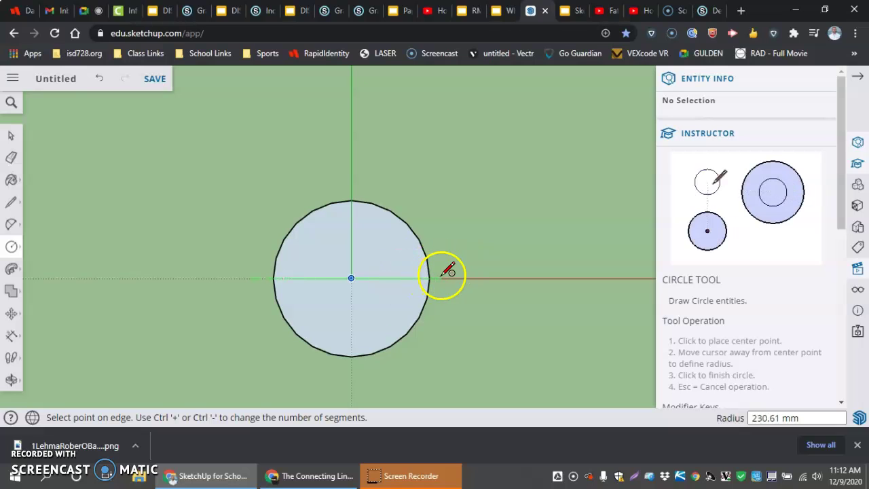
left_click(401, 277)
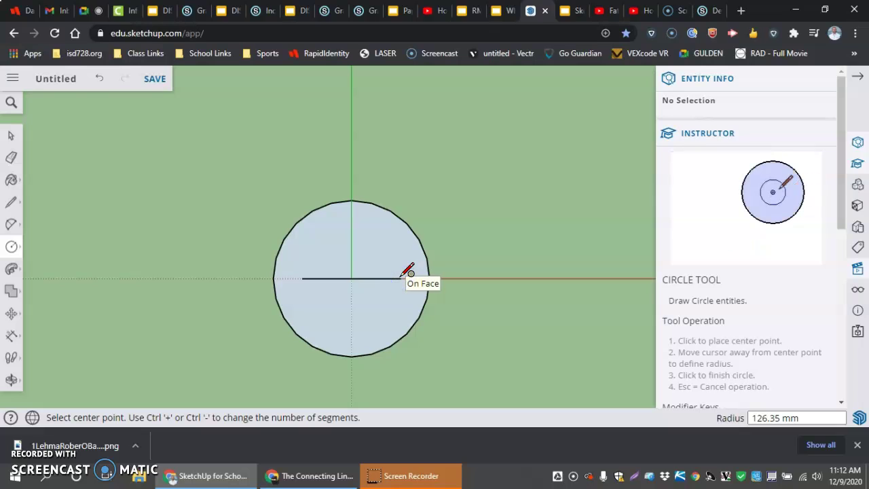
type("1")
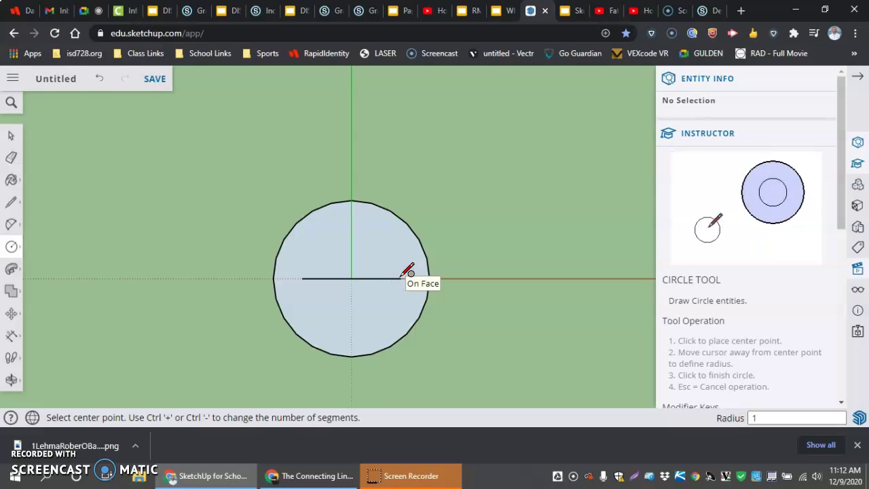
type("75")
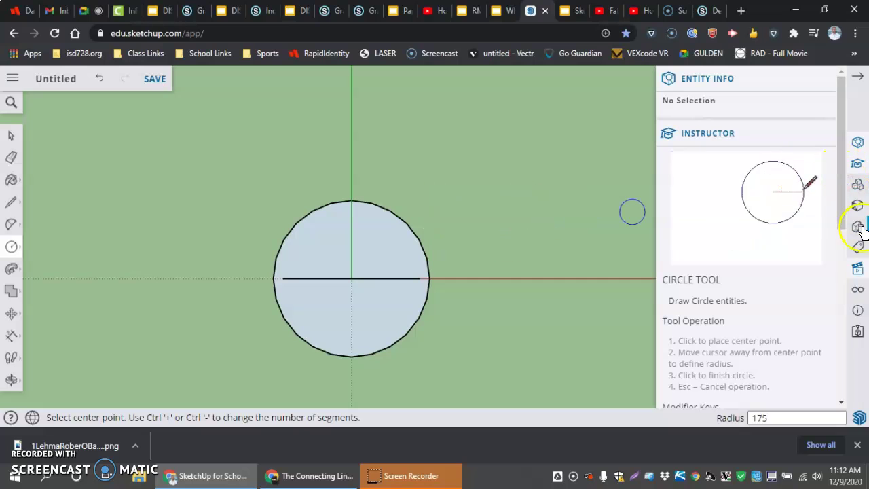
Close the Instructor and Entity Info sections so only Scenes remains in the side tray.
scroll(797, 292, "down", 5)
scroll(797, 293, "down", 1)
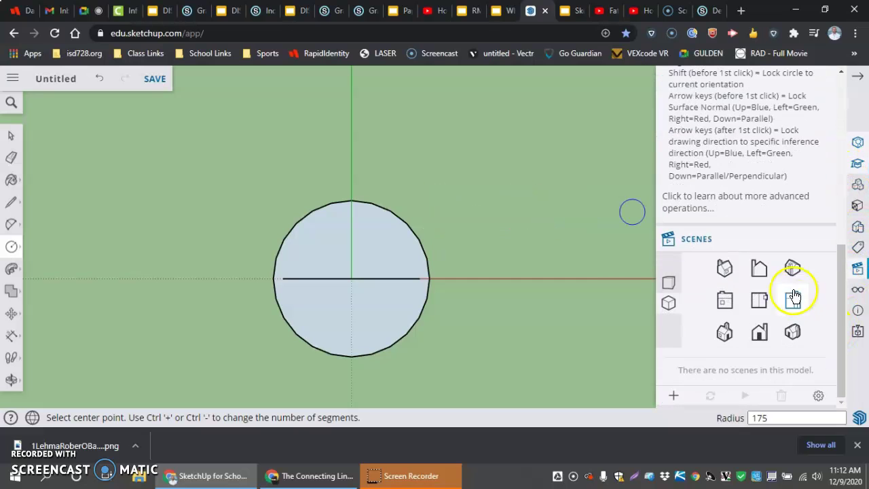
scroll(733, 248, "up", 5)
scroll(733, 245, "up", 2)
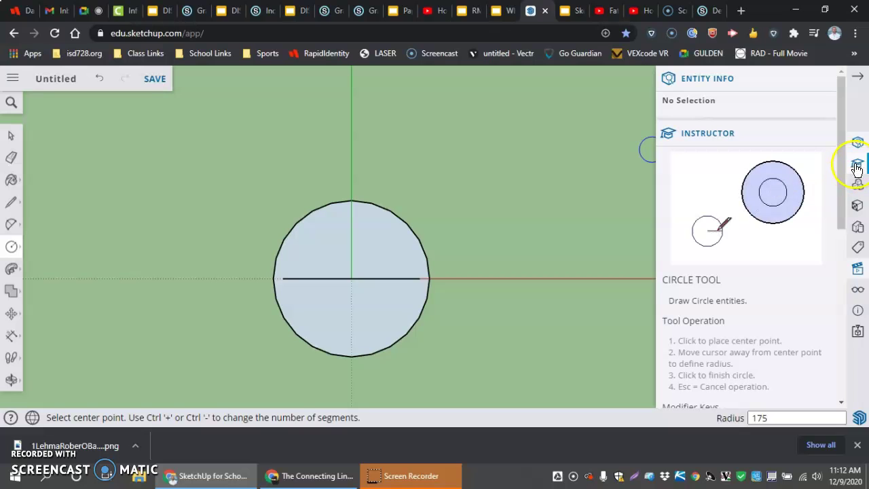
scroll(745, 252, "down", 2)
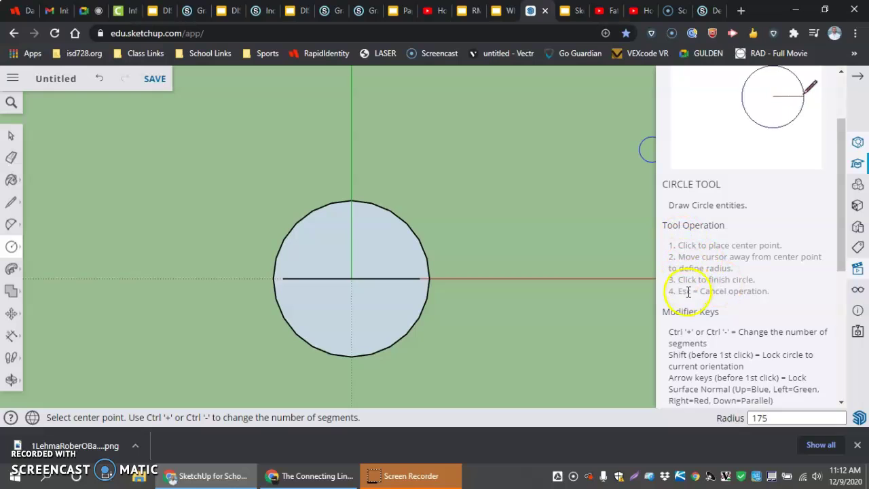
scroll(733, 262, "up", 2)
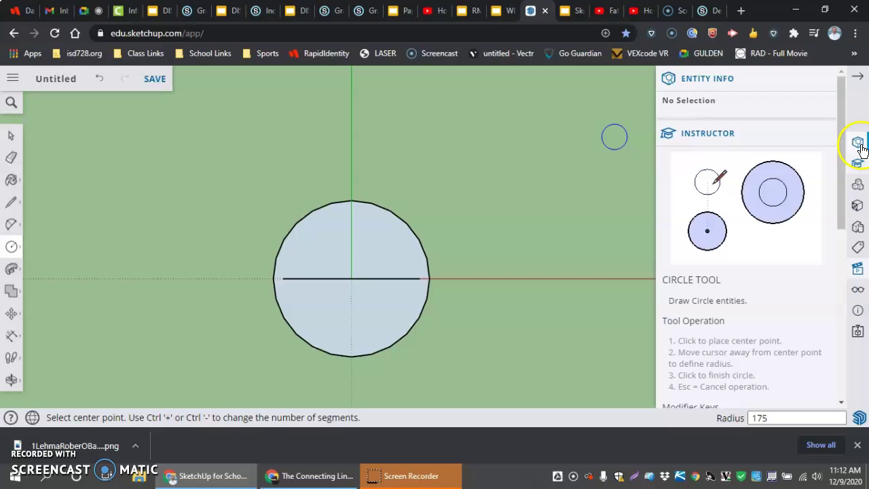
left_click(858, 167)
left_click(858, 166)
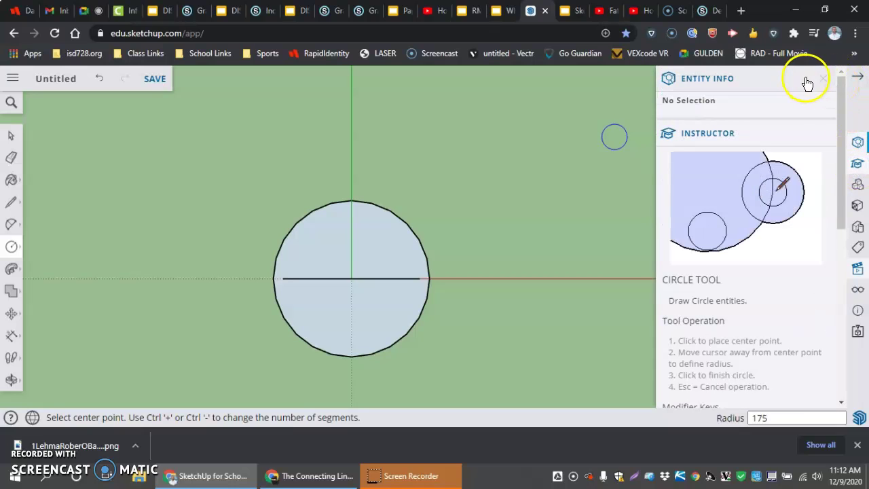
left_click(820, 134)
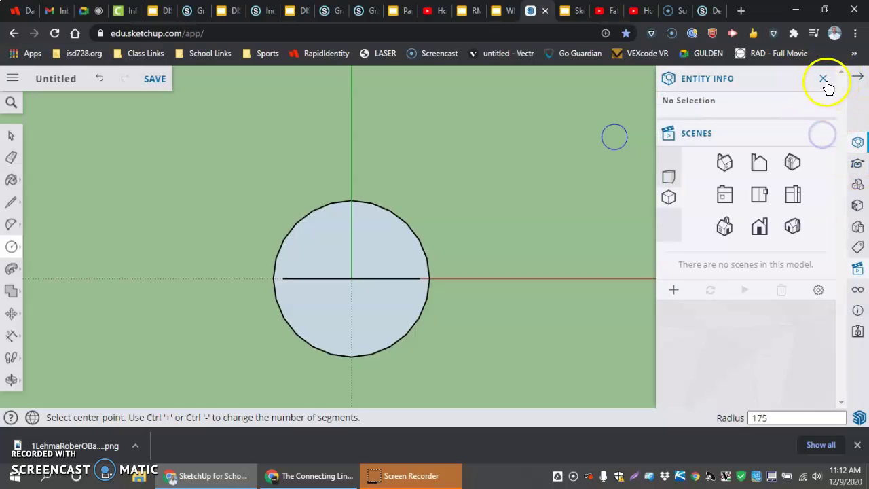
left_click(828, 80)
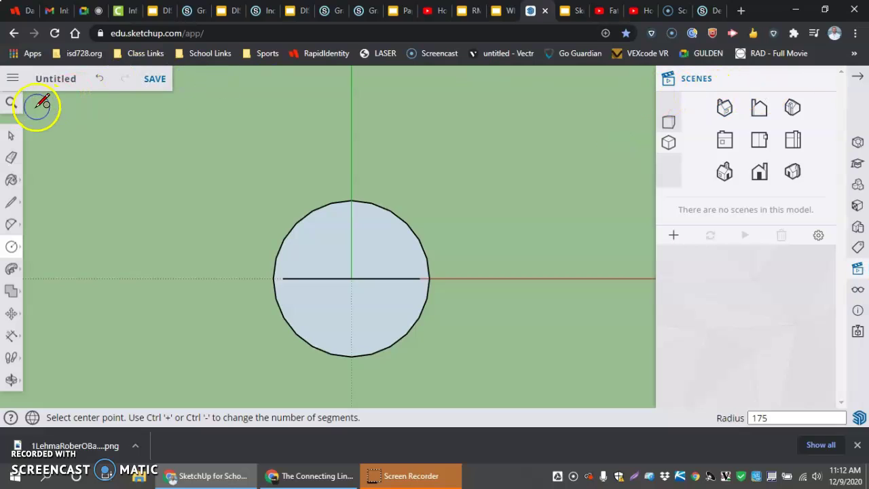
left_click(12, 103)
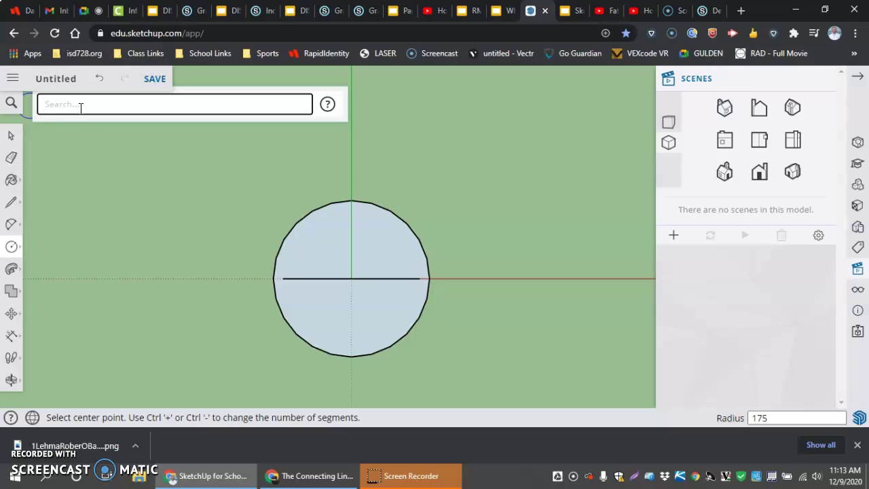
type("ex")
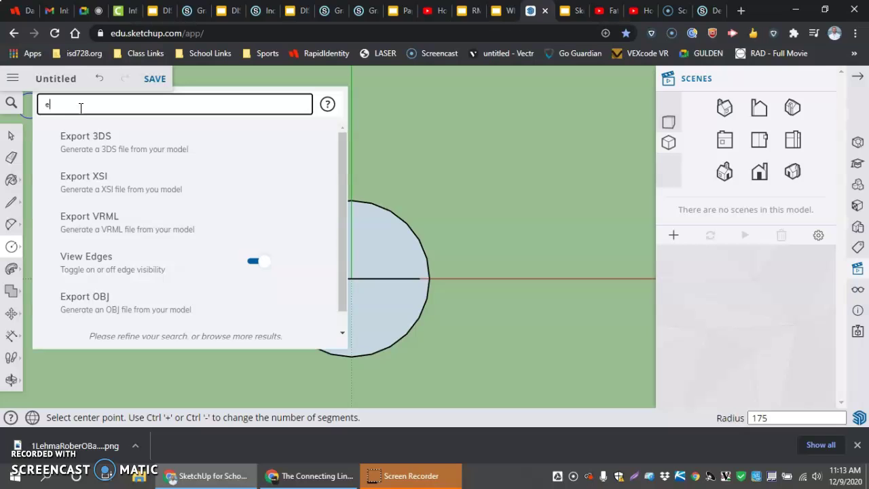
key("BackSpace")
key("BackSpace")
type("x")
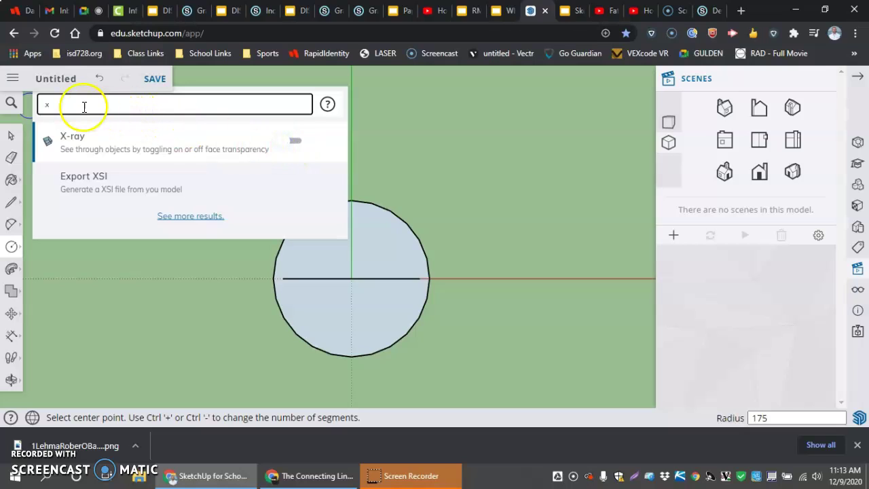
key("BackSpace")
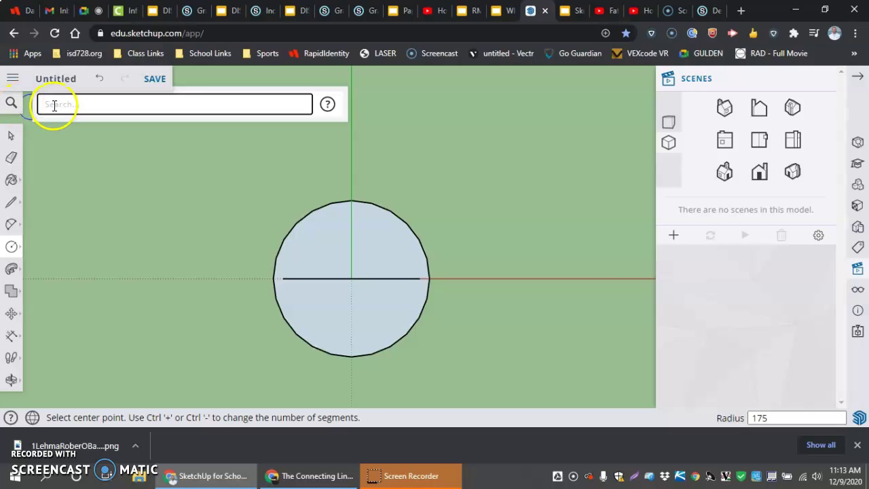
Switch to the Iso view and zoom so both crossed circles are in view.
left_click(793, 172)
scroll(528, 257, "down", 2)
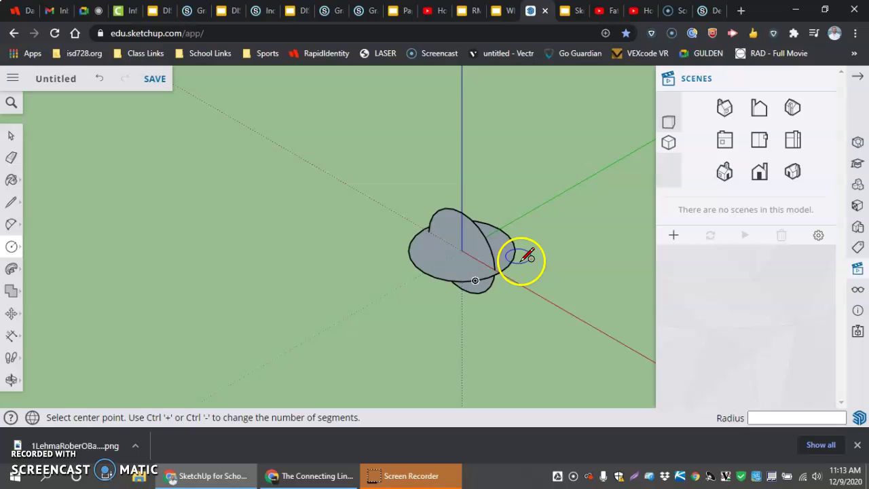
scroll(534, 278, "up", 3)
scroll(531, 277, "down", 2)
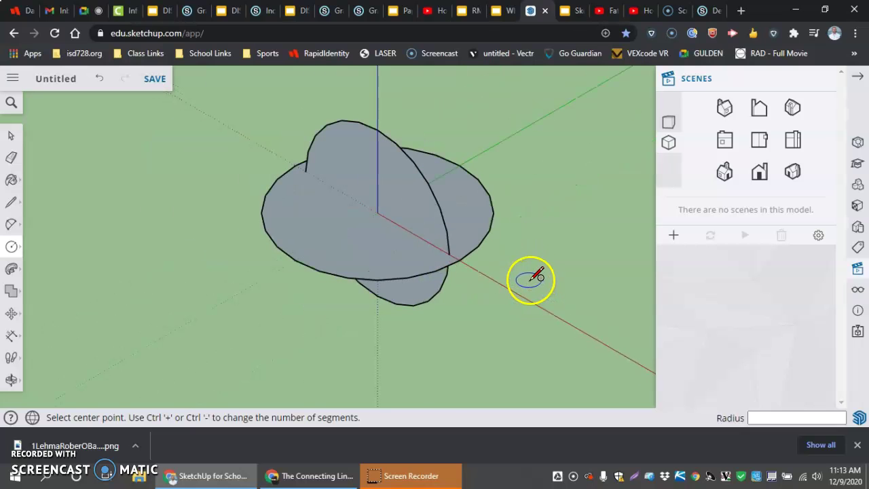
Use Follow Me to sweep the vertical circle profile around the horizontal 200 mm circle.
left_click(15, 270)
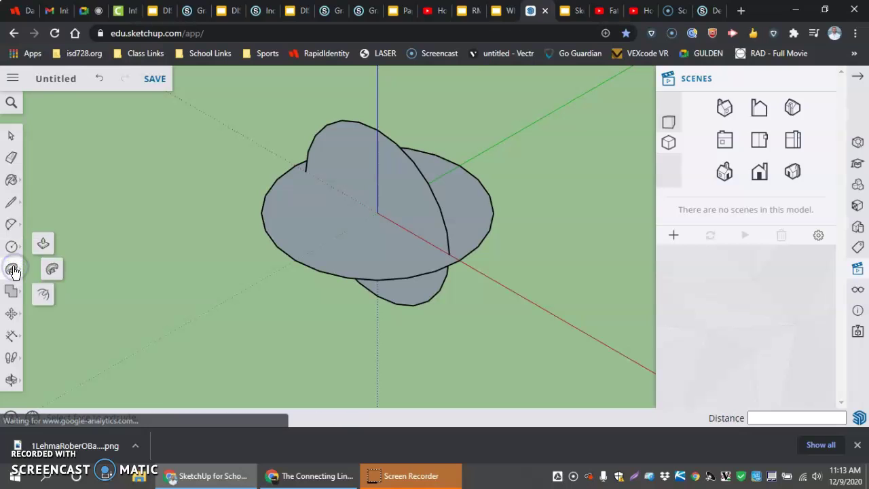
left_click(52, 272)
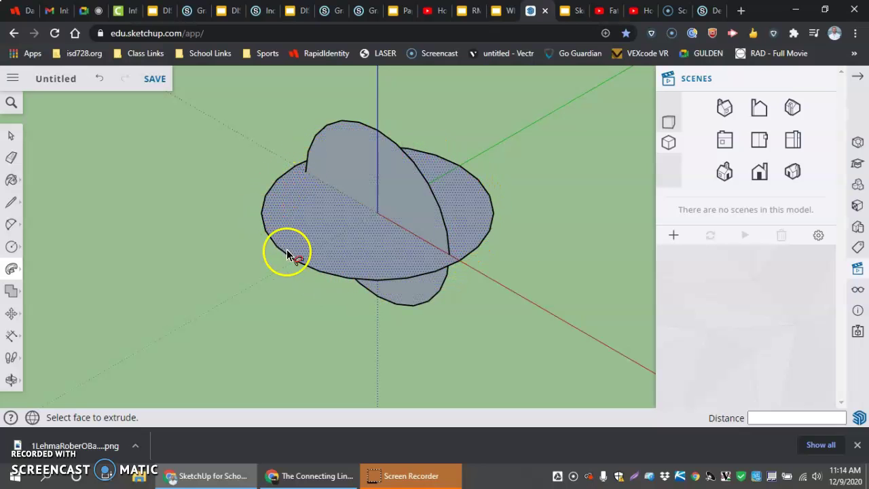
left_click(372, 188)
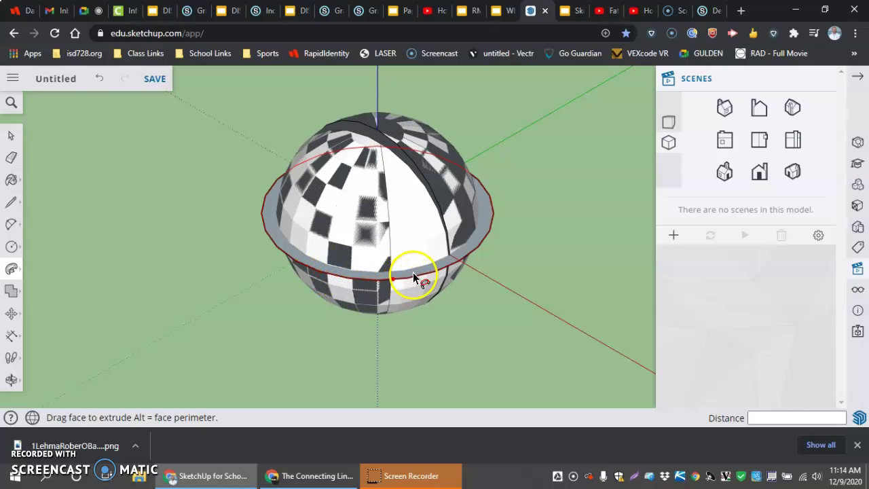
left_click(460, 261)
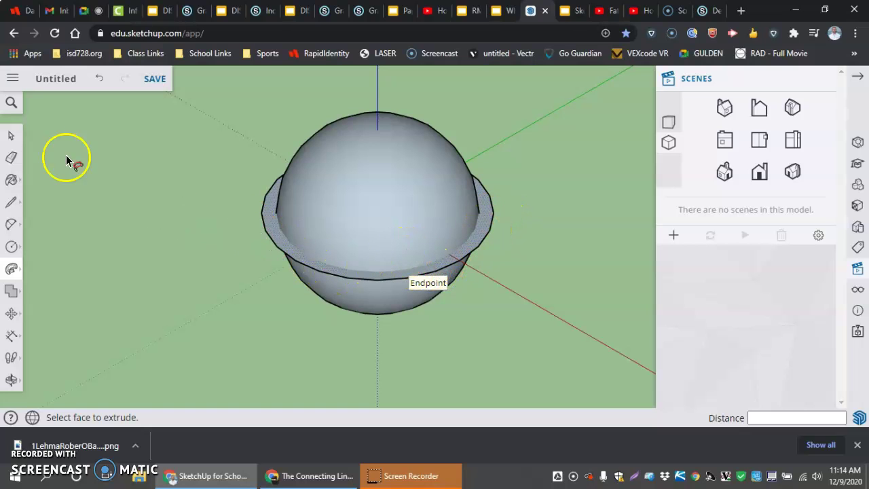
Select and delete the leftover flat ring around the sphere.
left_click(11, 136)
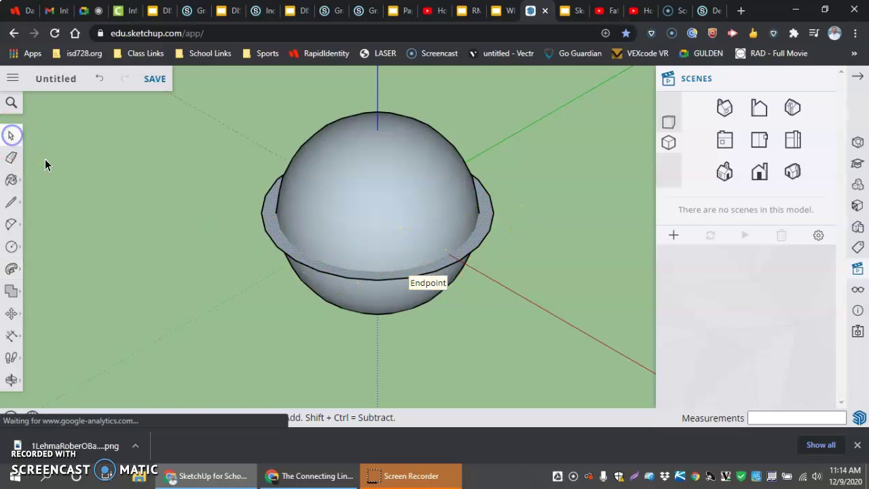
left_click(482, 239)
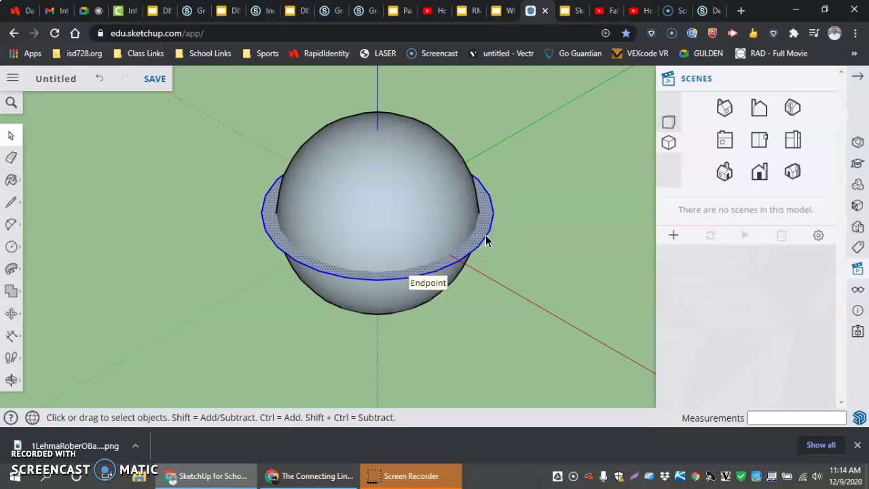
key("Delete")
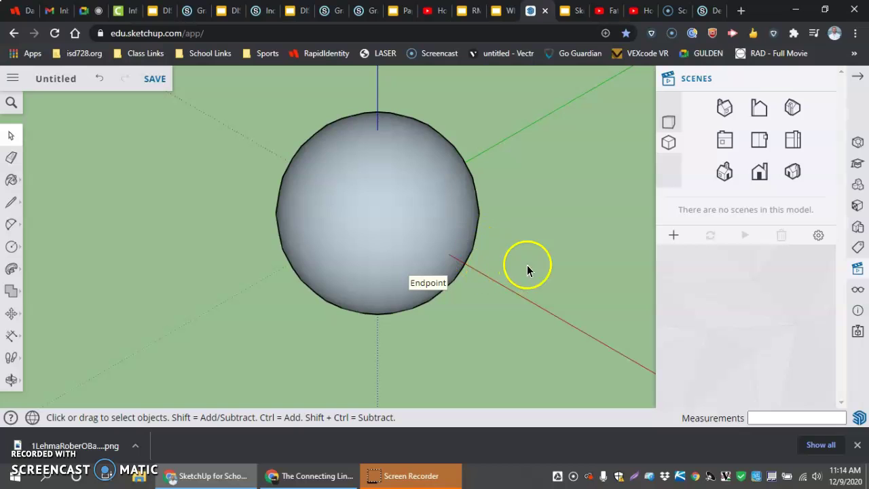
Orbit to face the sphere straight on, clear the selection, and adjust the zoom.
scroll(494, 253, "down", 2)
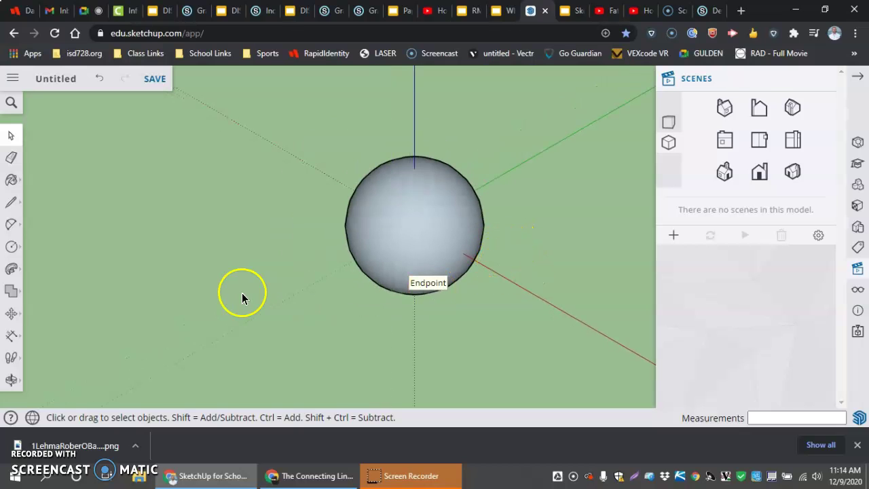
middle_click_drag(241, 293, 427, 322)
scroll(496, 333, "down", 2)
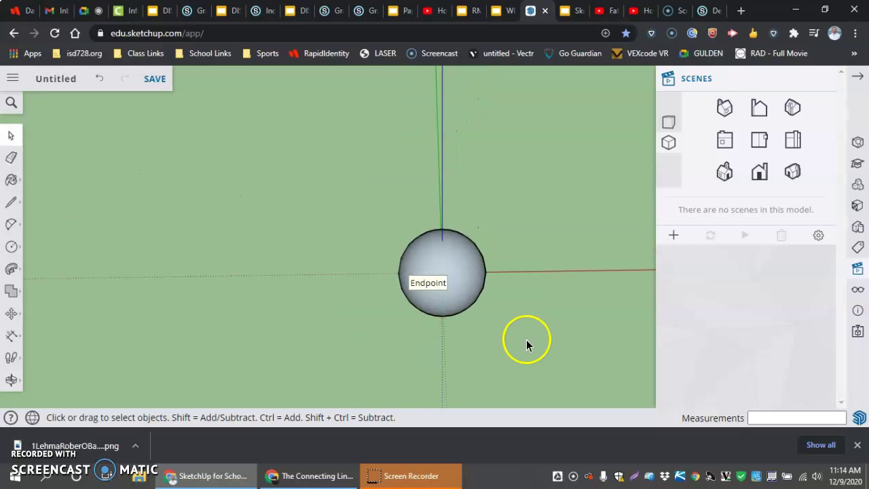
scroll(527, 341, "up", 3)
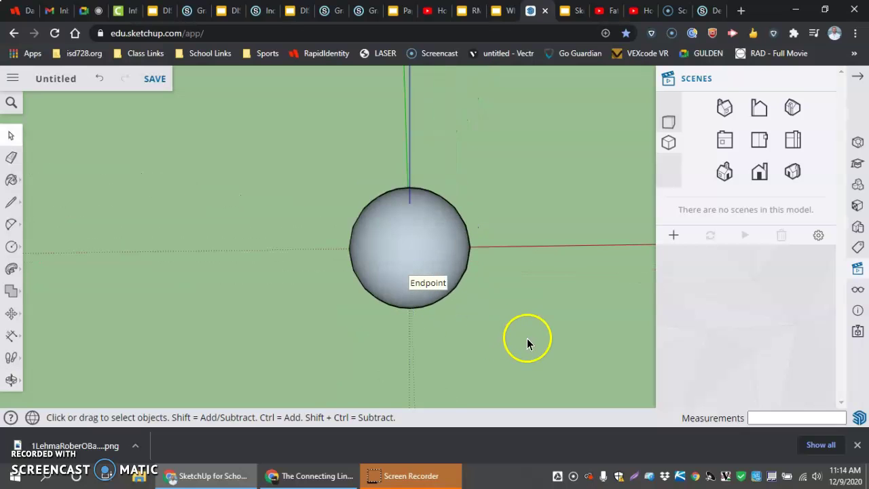
left_click(270, 323)
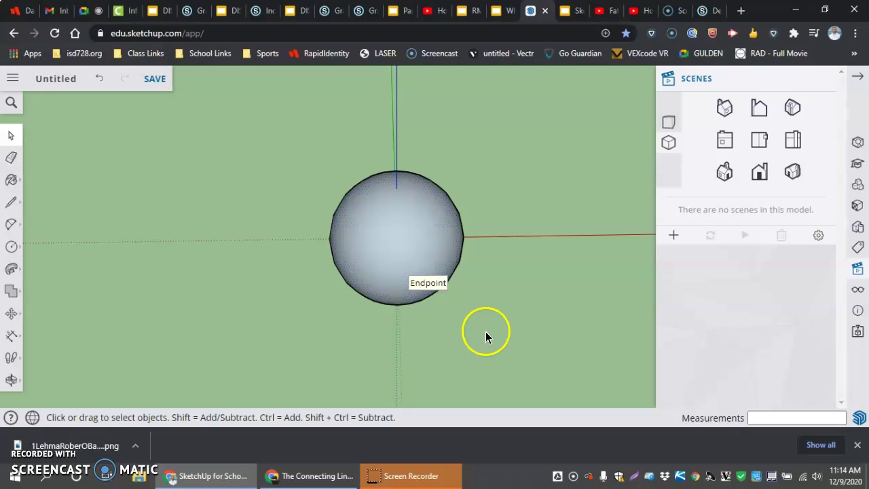
scroll(506, 334, "down", 3)
scroll(580, 325, "up", 3)
scroll(550, 316, "down", 1)
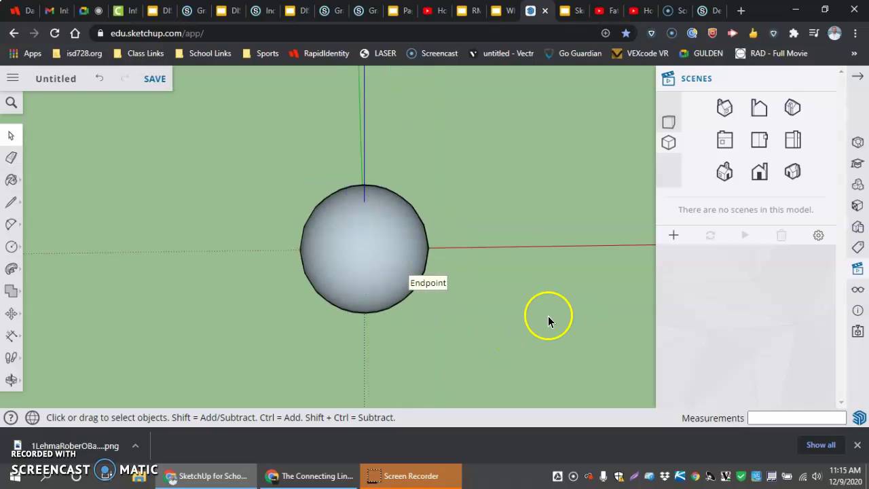
scroll(548, 316, "down", 1)
scroll(554, 316, "down", 3)
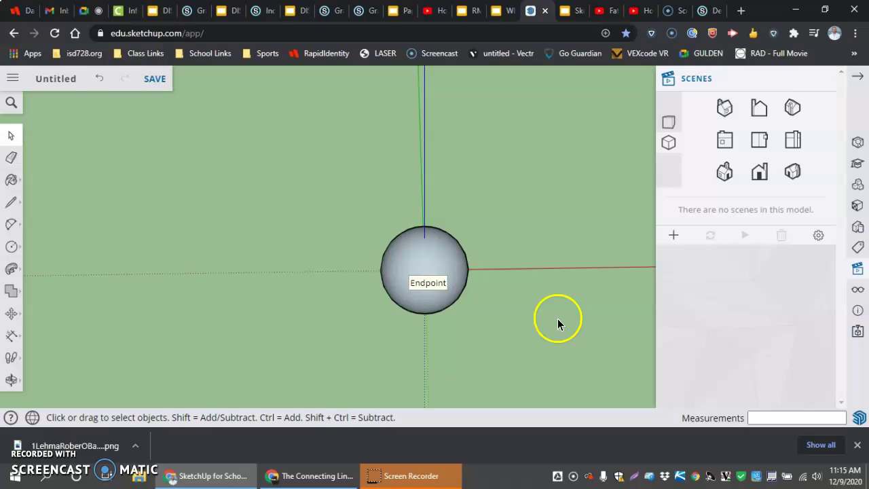
scroll(585, 350, "up", 3)
scroll(393, 342, "up", 1)
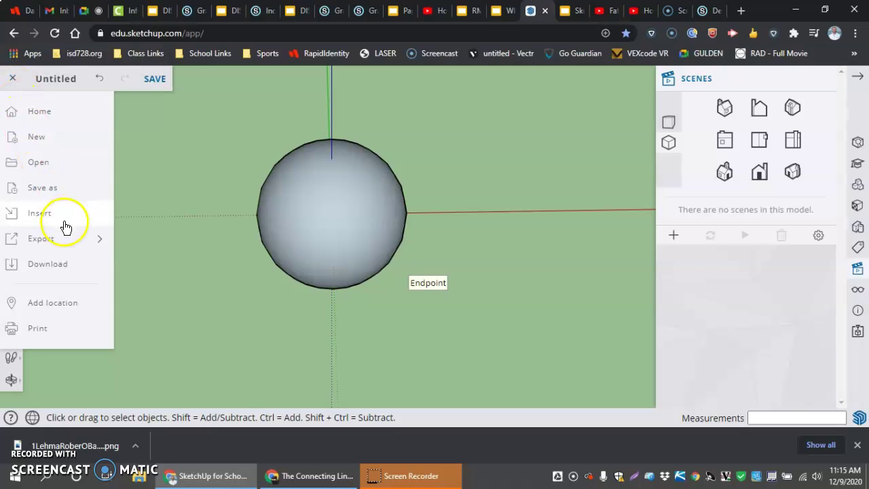
Choose PNG export, set the image width to 600 px, and turn on transparent background.
left_click(52, 239)
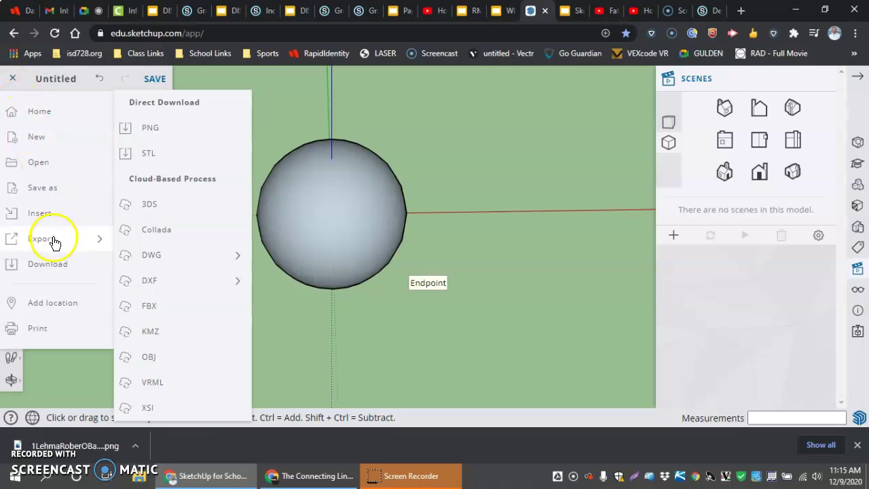
left_click(147, 127)
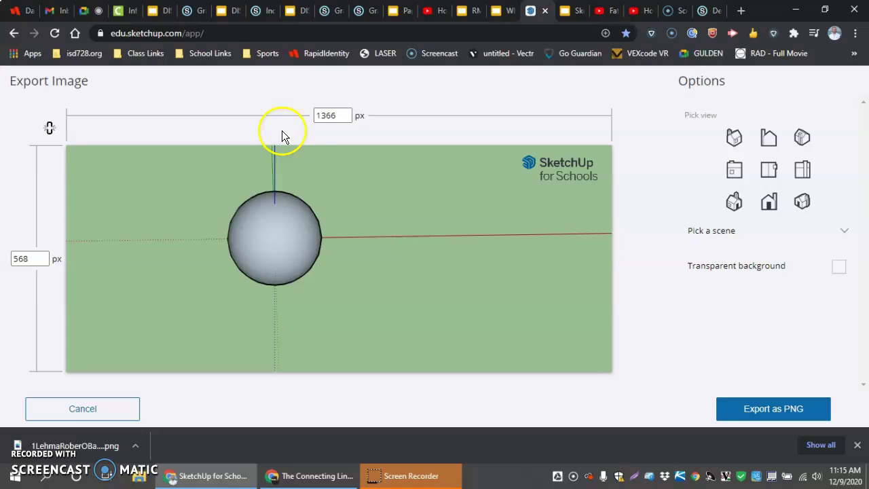
double_click(345, 120)
left_click_drag(337, 116, 316, 117)
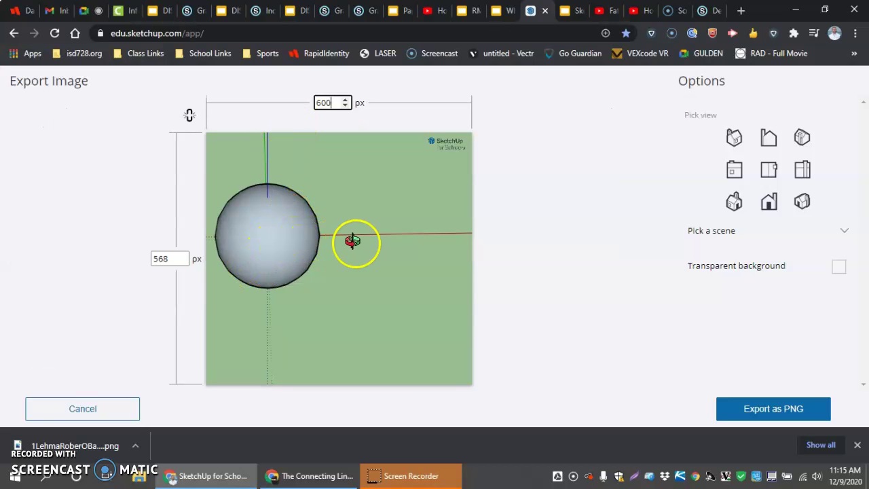
left_click(838, 267)
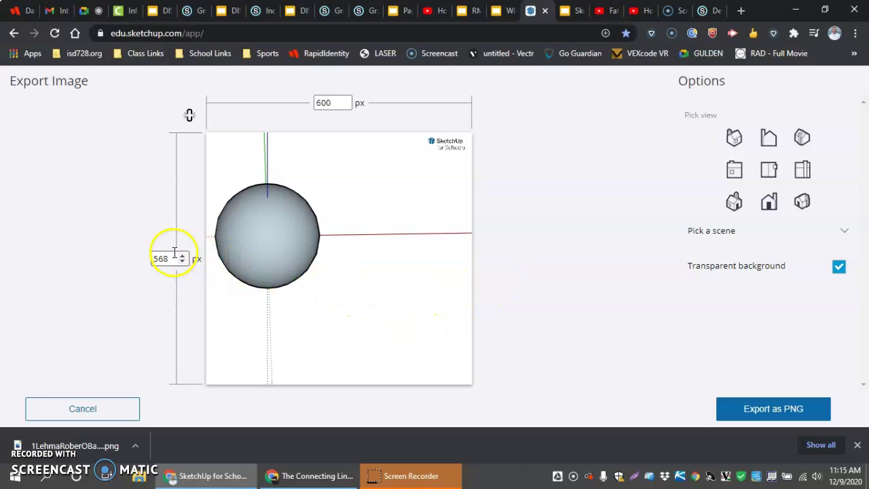
left_click(189, 117)
left_click(190, 118)
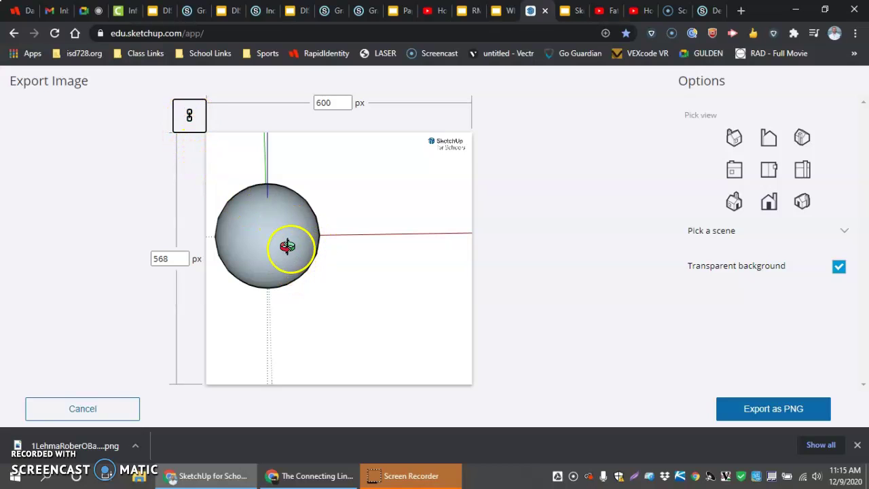
Orbit the export preview to a new angle and export the PNG.
middle_click_drag(281, 243, 481, 214)
middle_click_drag(337, 265, 407, 233)
left_click(773, 408)
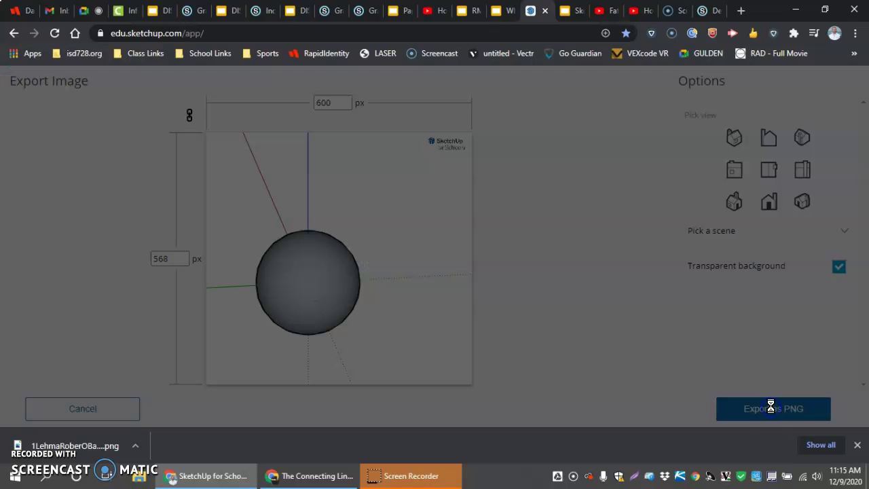